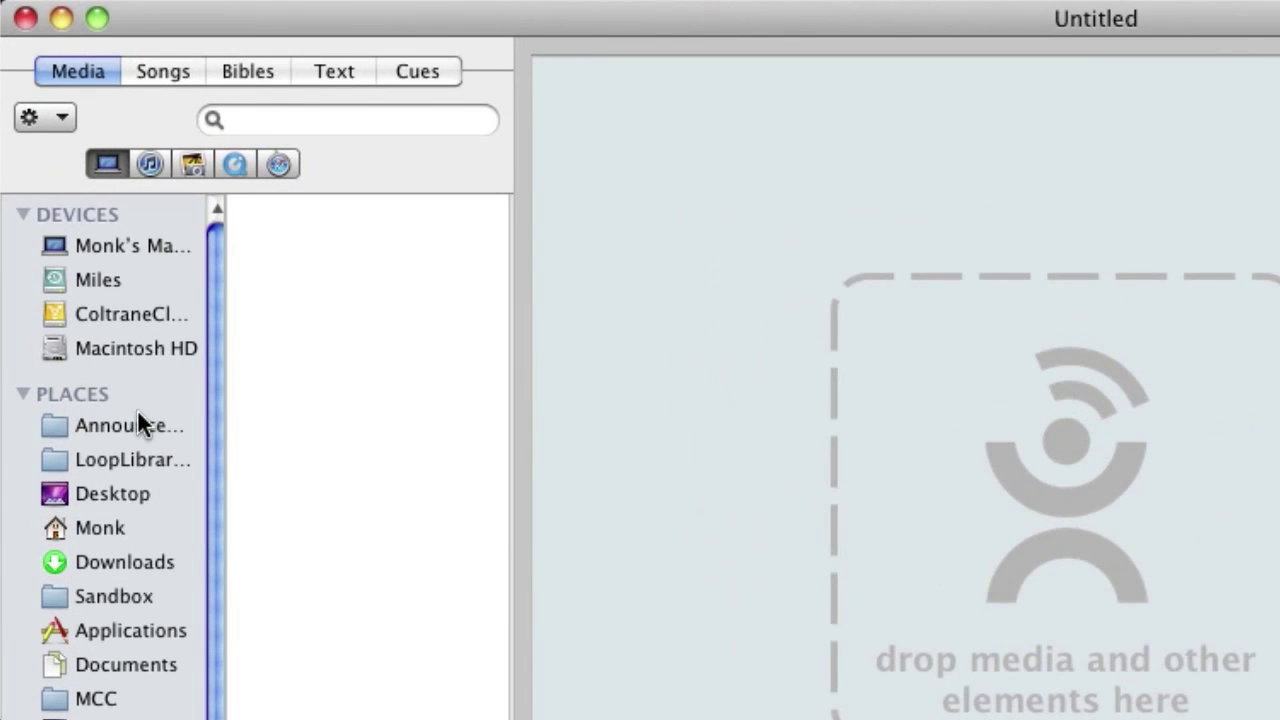
Add the images from Baptism.jpg through Partnership-Class.jpg in the "Announce..." folder to the empty script as cues.
left_click(134, 425)
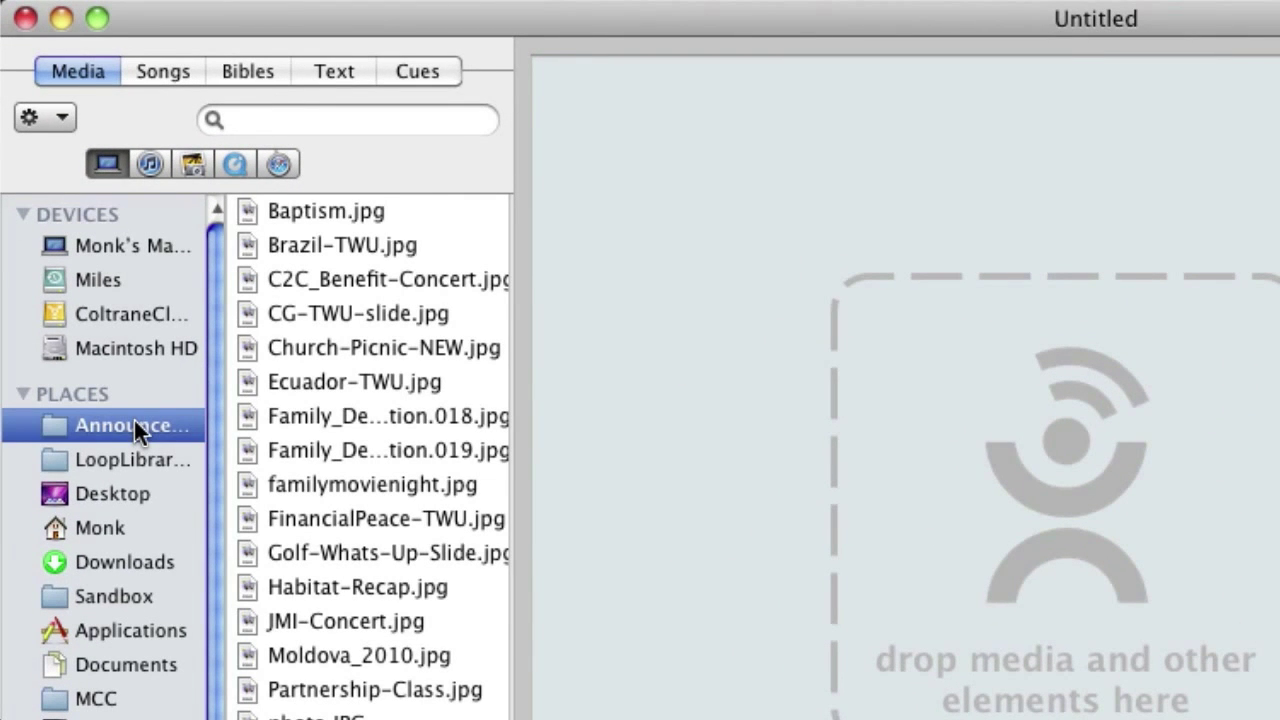
left_click(287, 211)
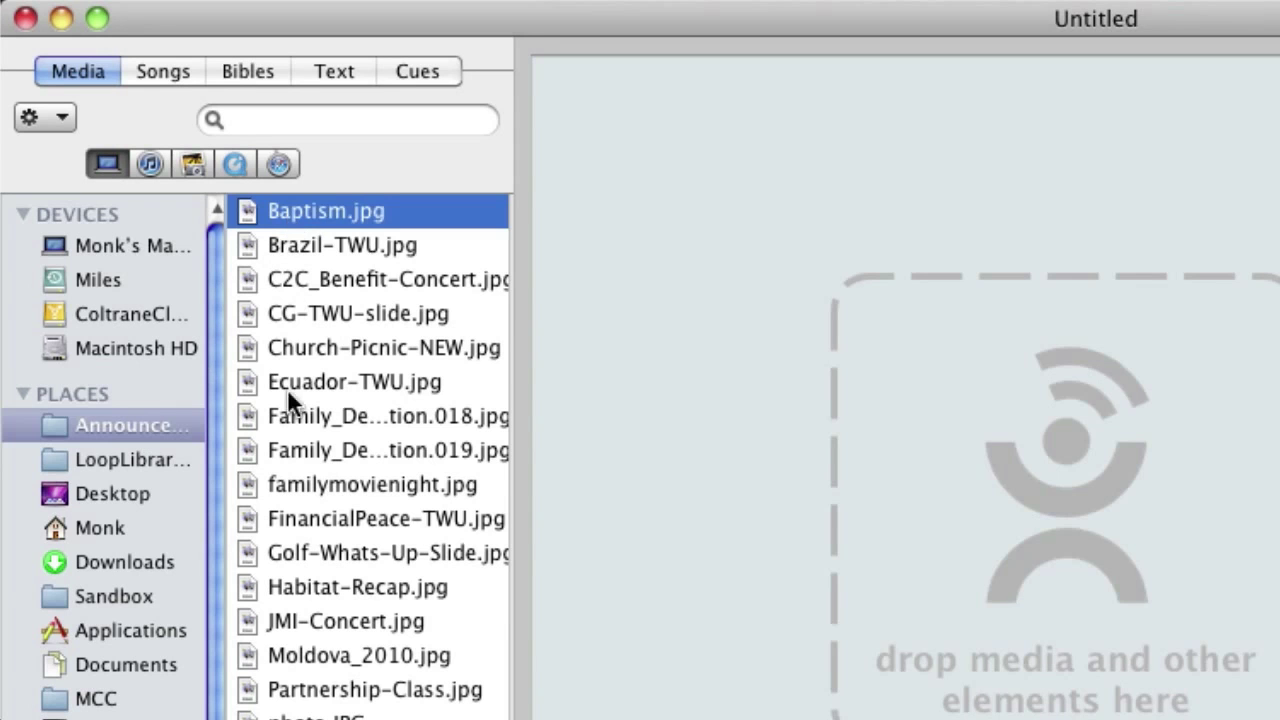
left_click(310, 697, "shift")
left_click_drag(327, 519, 1001, 536)
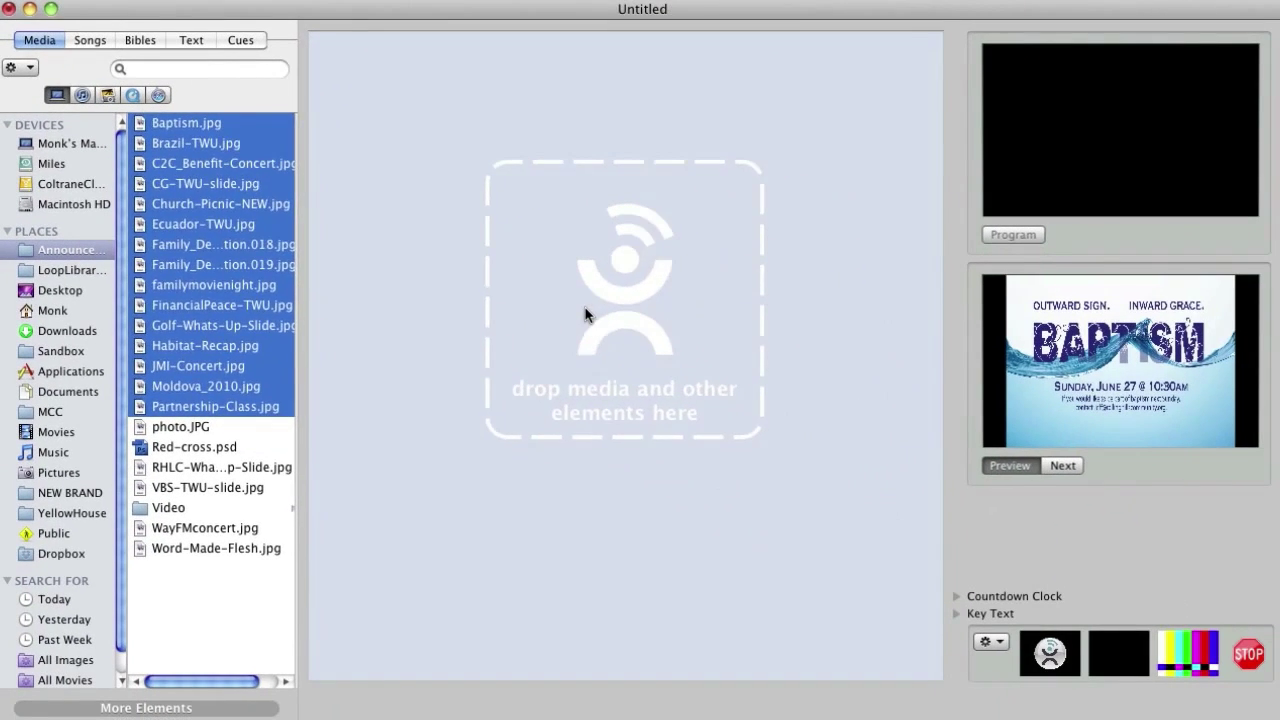
left_click_drag(585, 315, 585, 315)
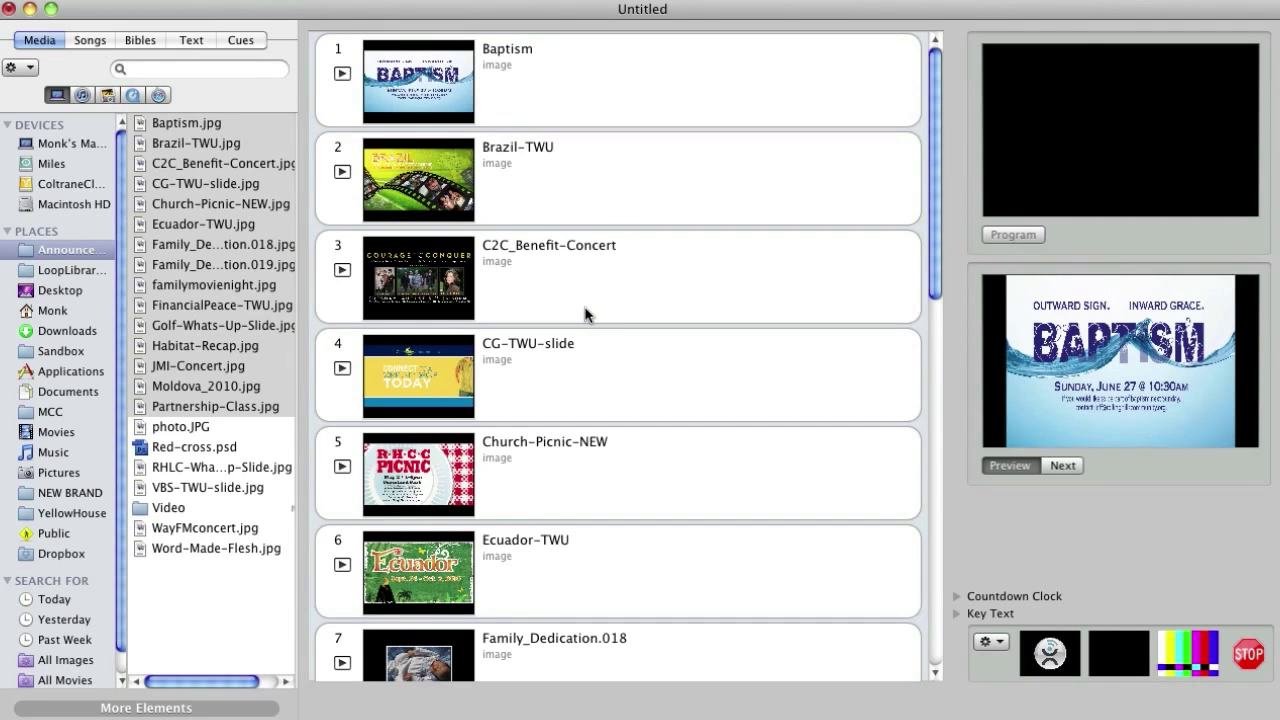
Set the advance type of all the image cues to Timed in one edit.
left_click(585, 315)
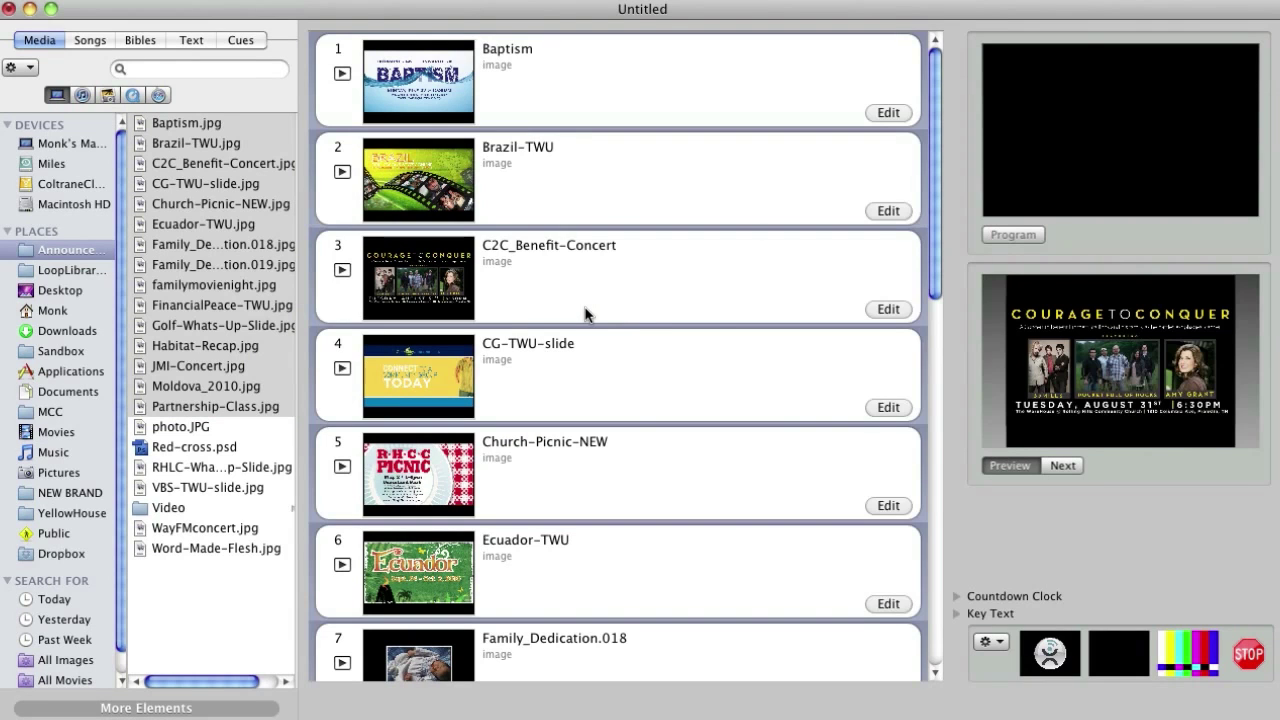
left_click(887, 310)
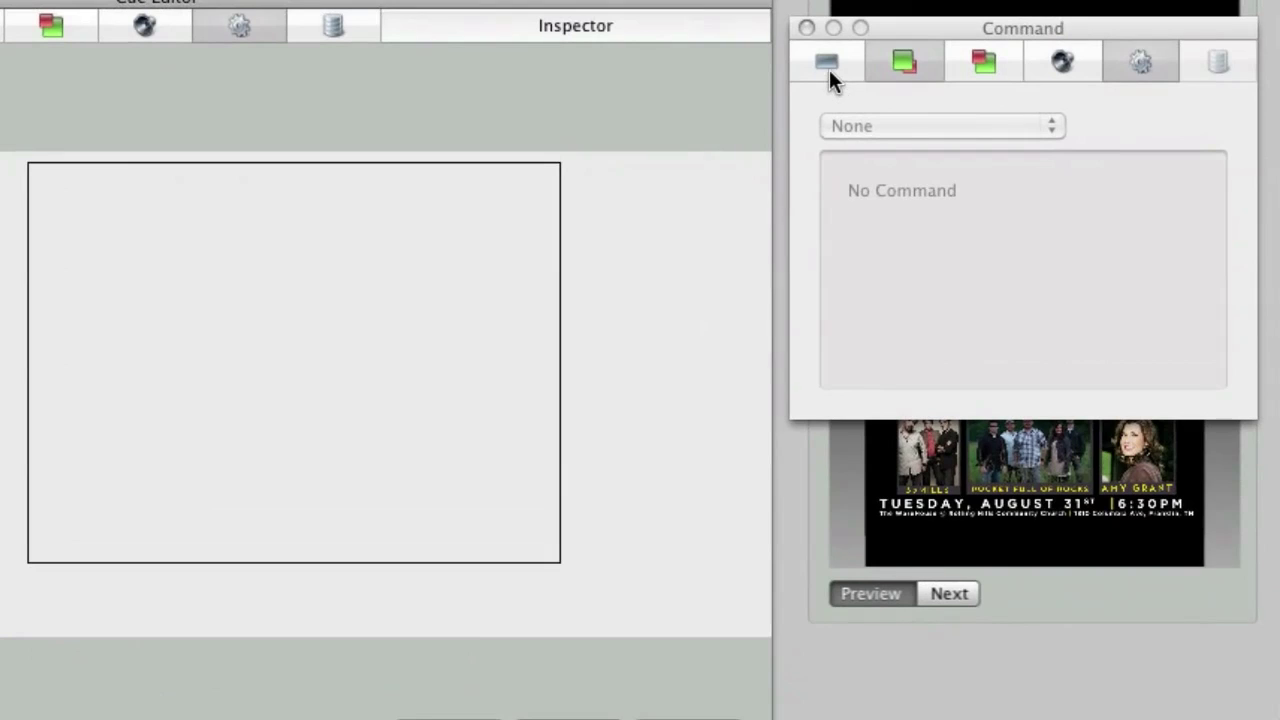
left_click(829, 68)
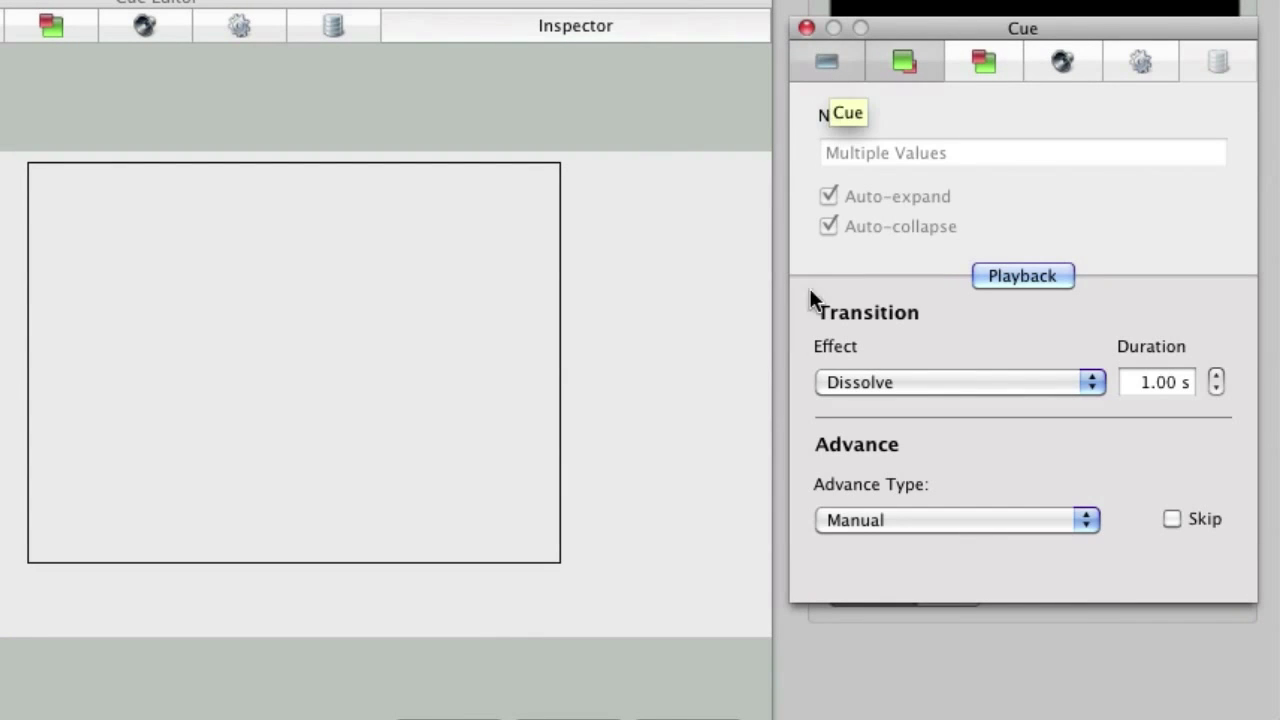
left_click(855, 522)
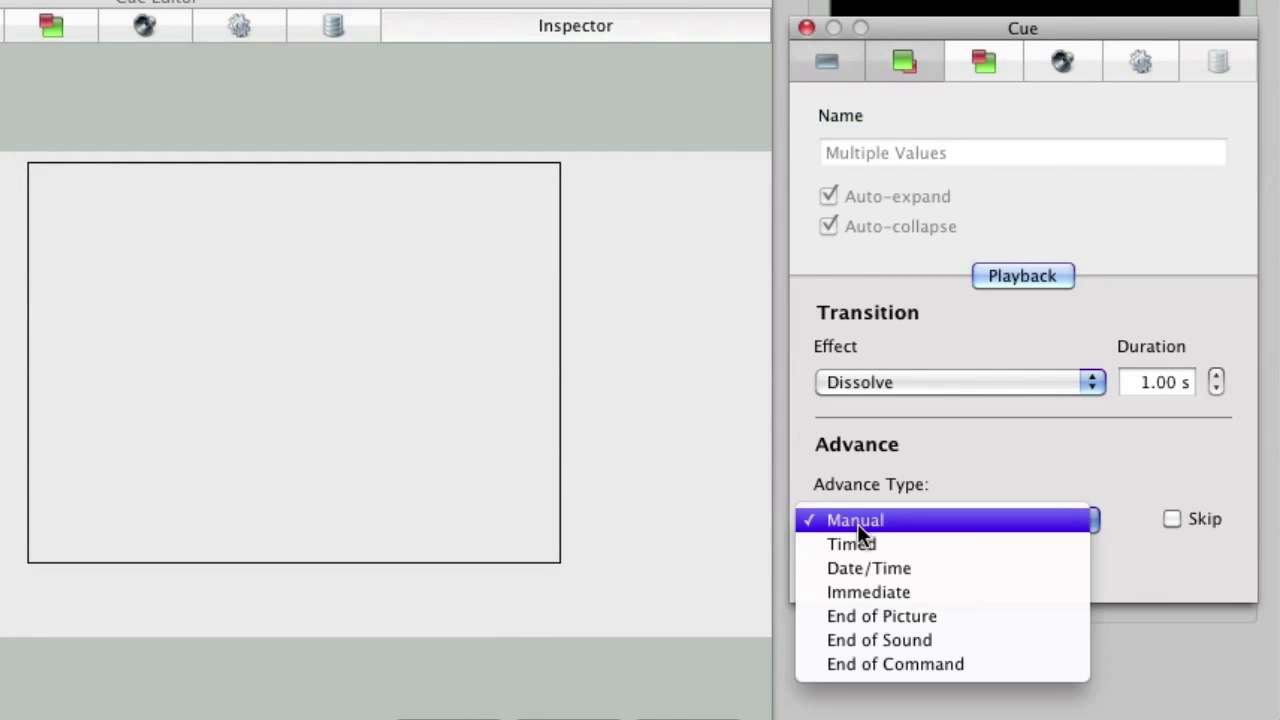
left_click(917, 547)
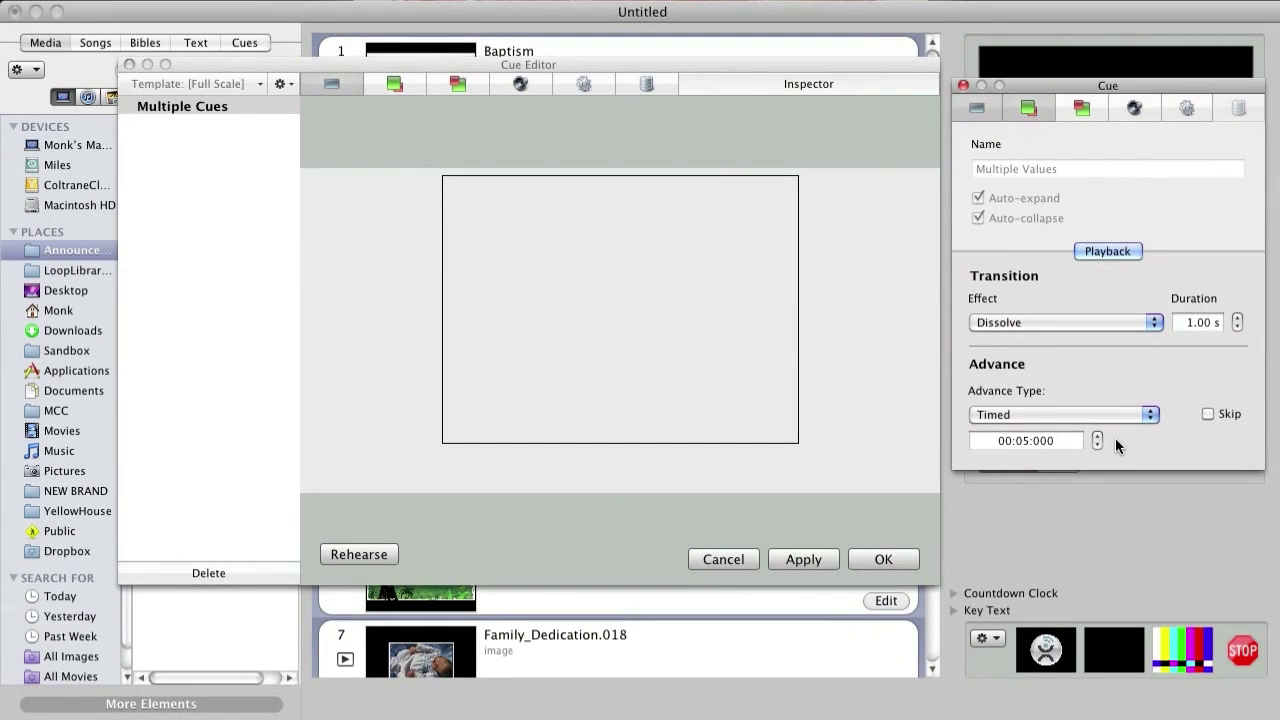
left_click(883, 559)
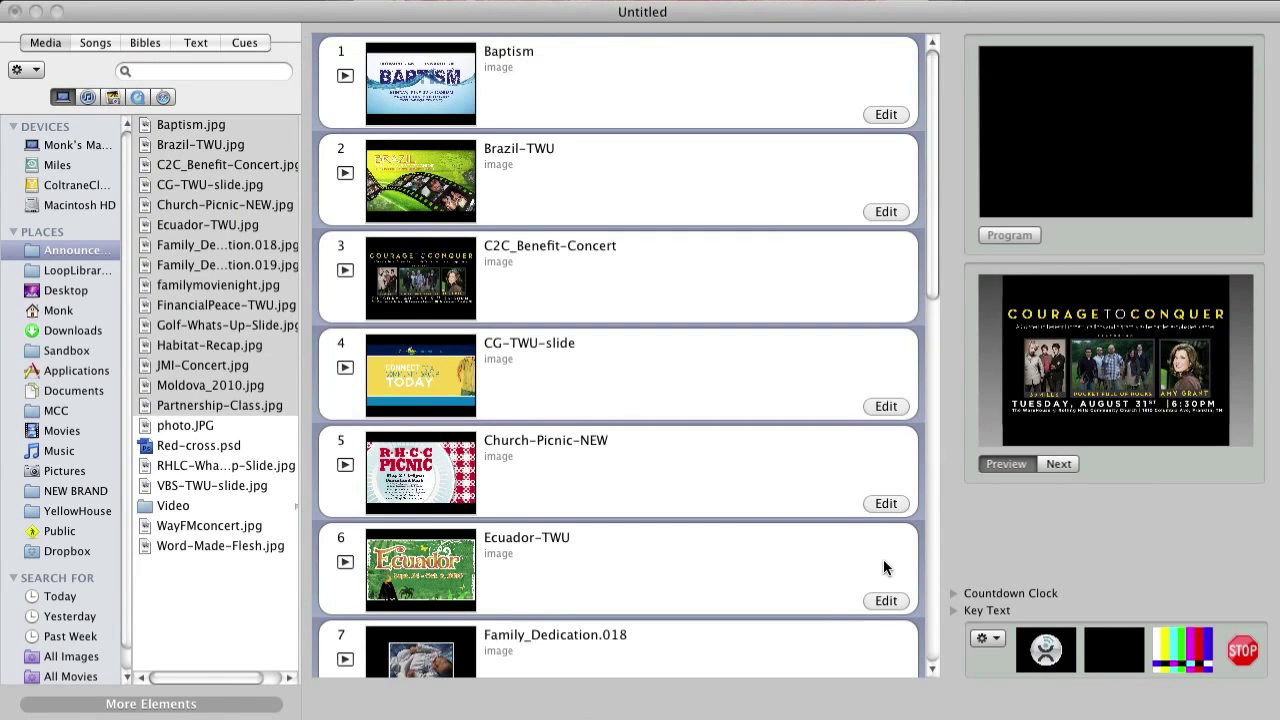
Add Red Hill 2009.mov from the Video folder as a cue at the end of the script, after Partnership-Class.
scroll(884, 560, "down", 5)
scroll(884, 565, "down", 10)
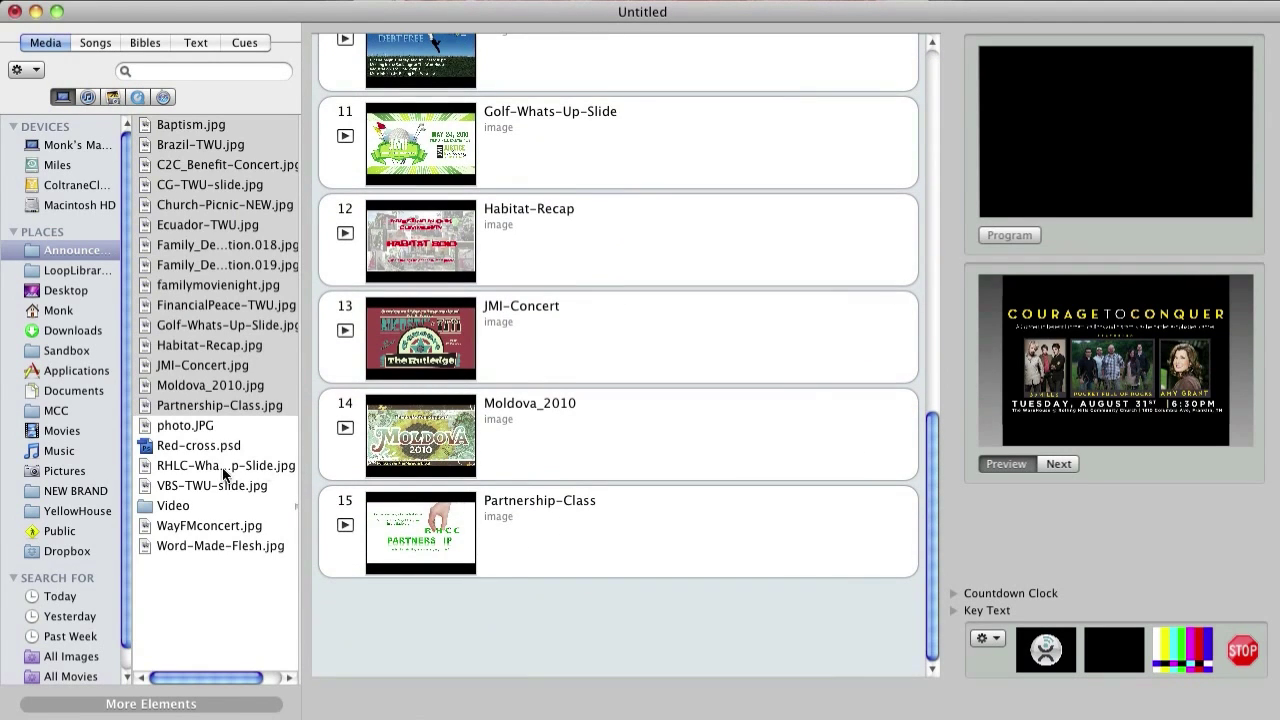
scroll(190, 515, "right", 3)
left_click(190, 507)
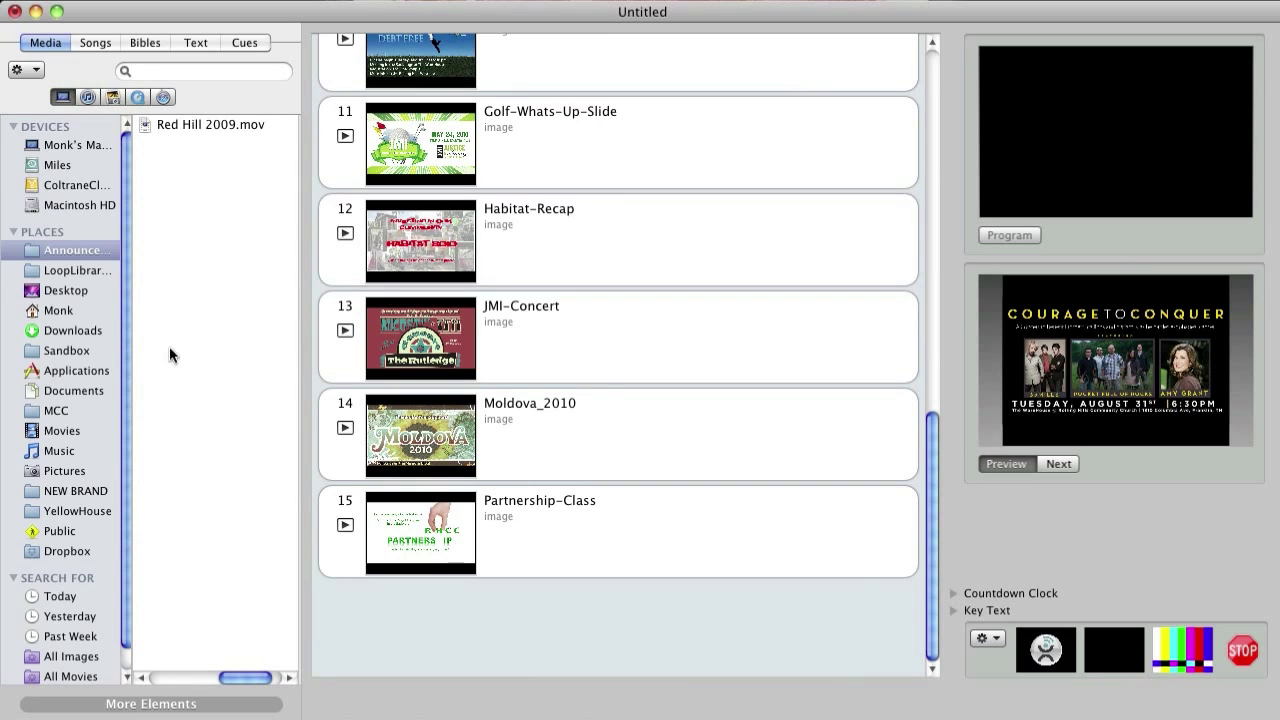
left_click_drag(205, 124, 436, 630)
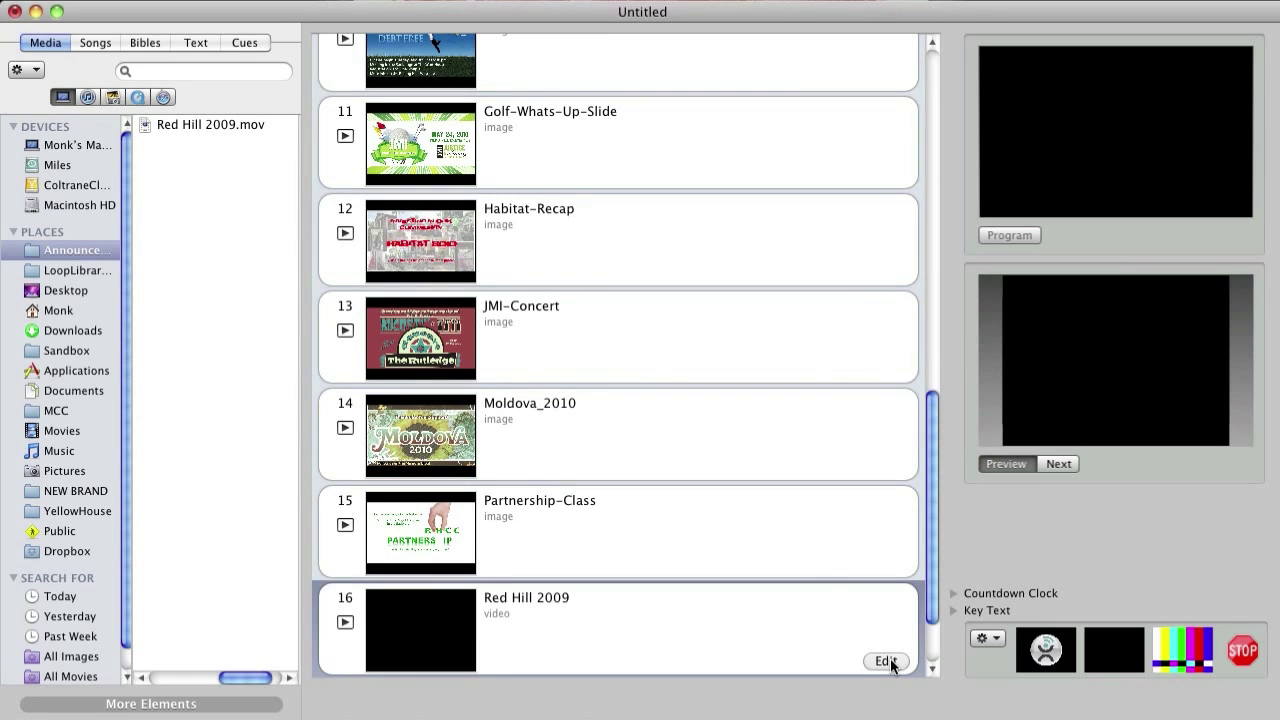
Set the Red Hill 2009 video cue's advance type to End of Picture.
left_click(886, 660)
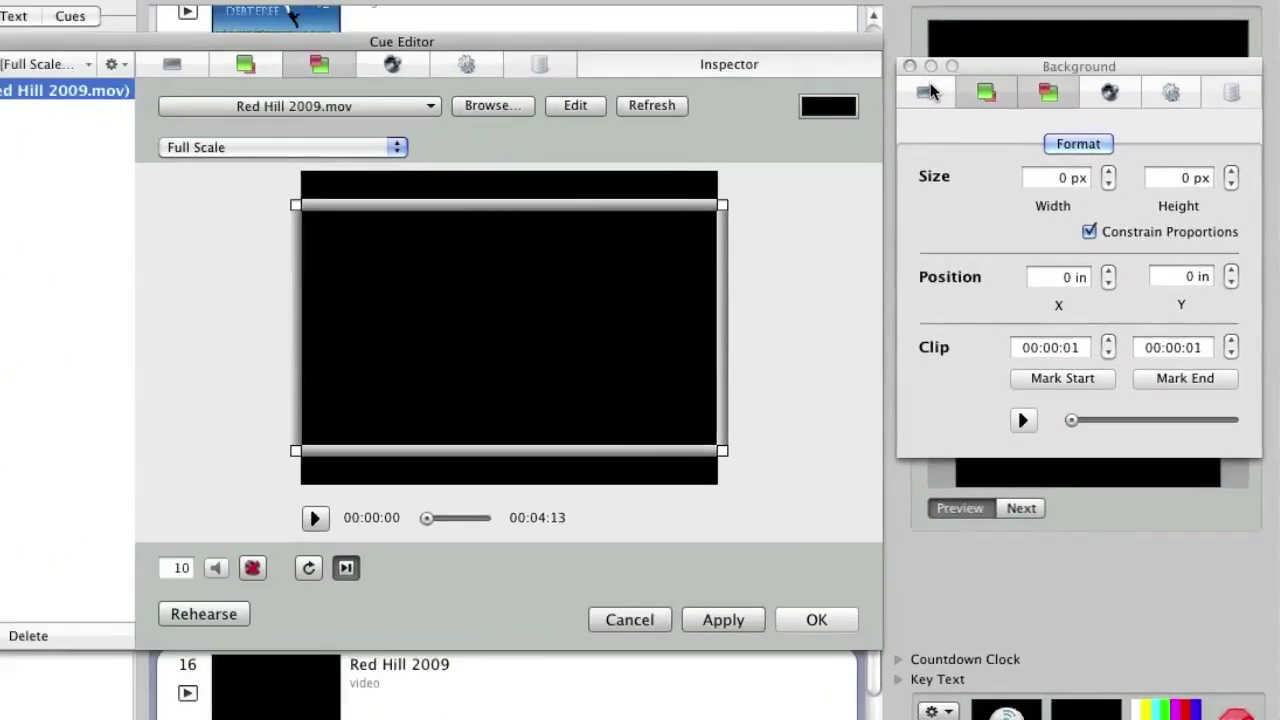
left_click(980, 102)
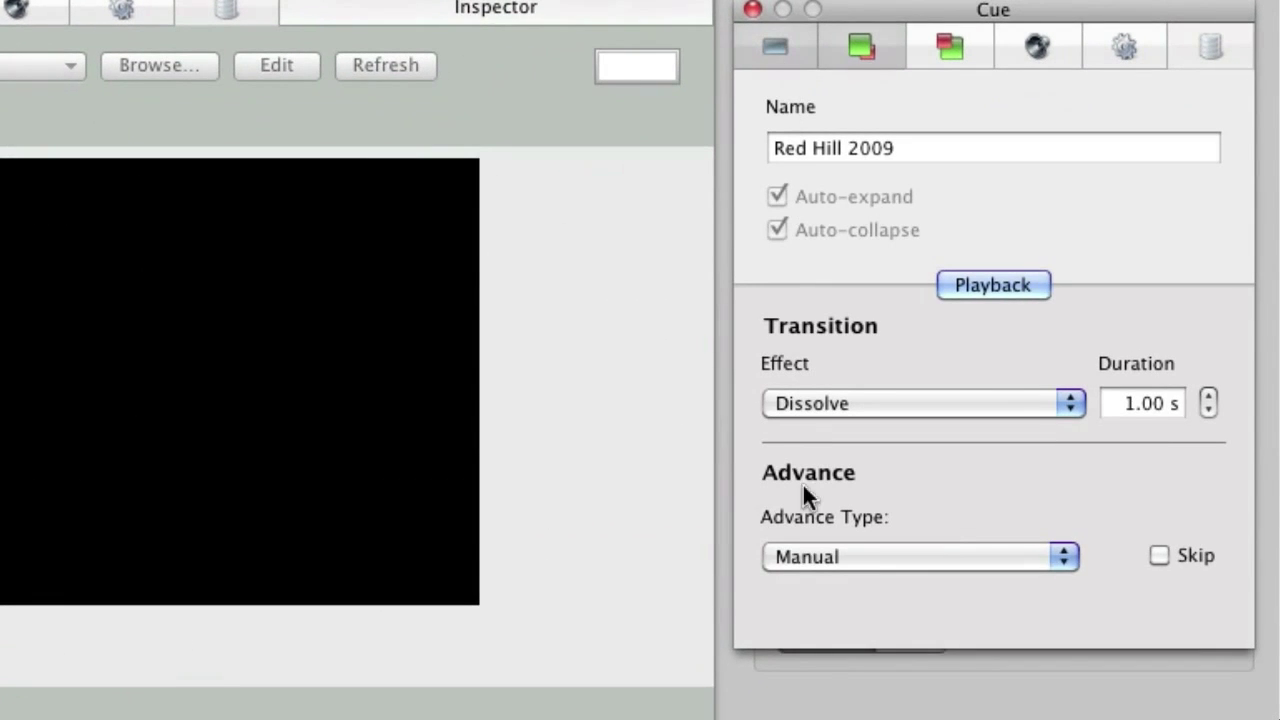
left_click(807, 556)
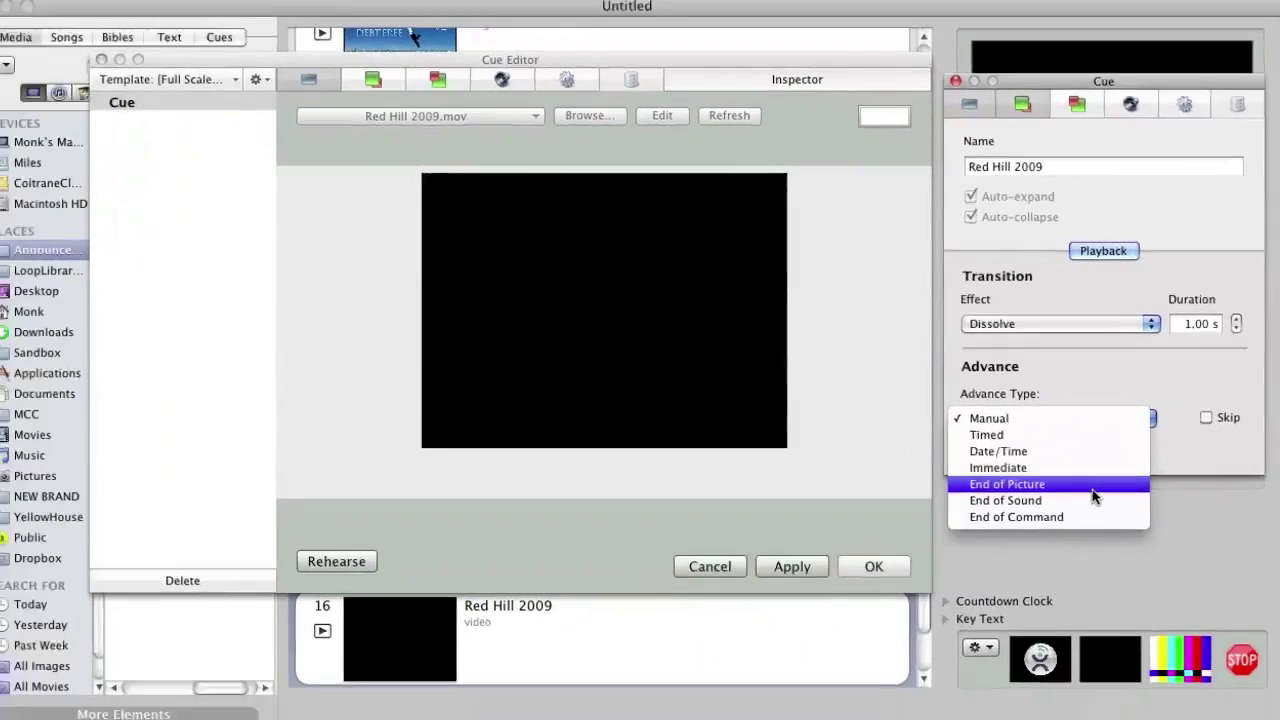
left_click(978, 665)
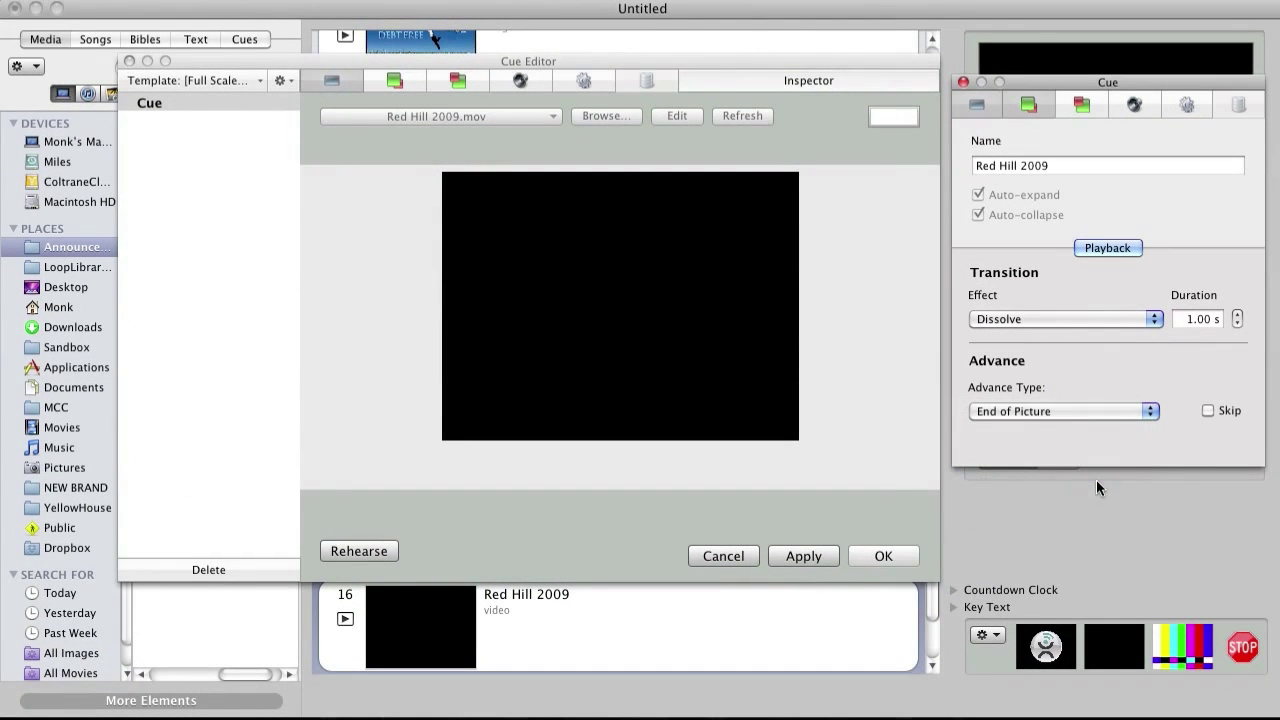
left_click(909, 552)
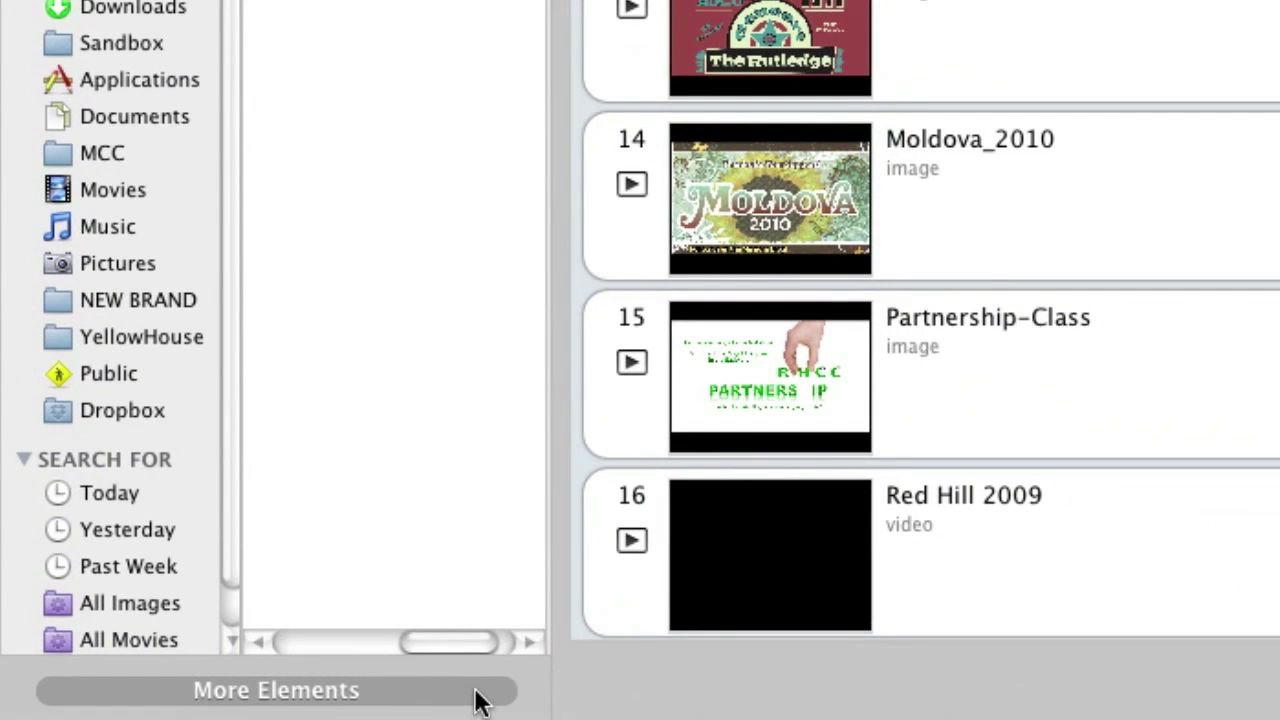
Insert a Script Command element between the Partnership-Class and Red Hill 2009 cues.
left_click(476, 700)
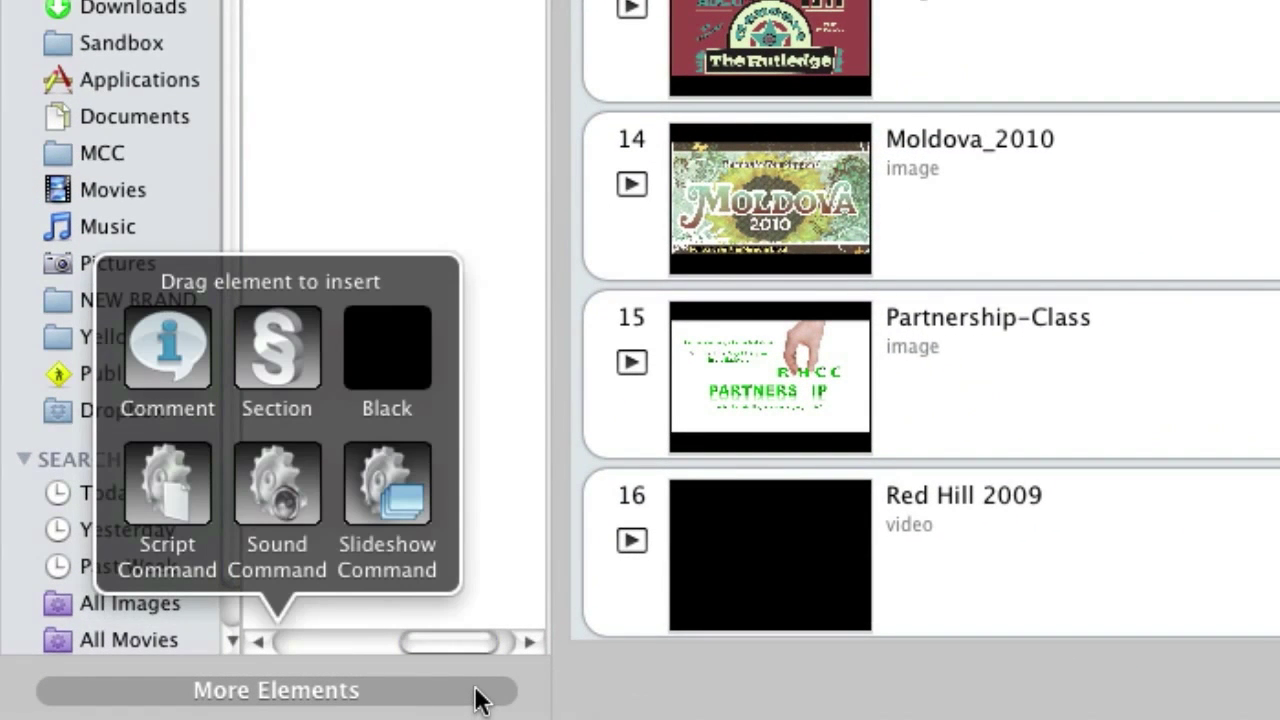
left_click_drag(165, 485, 833, 487)
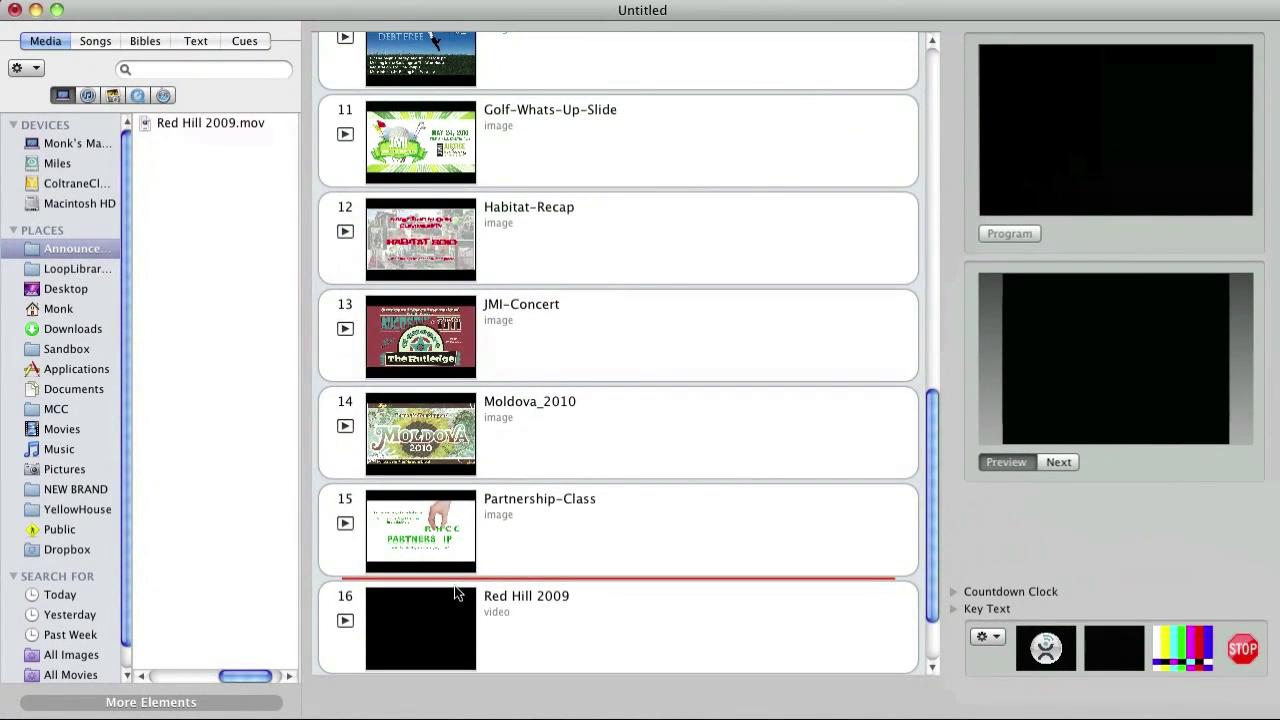
left_click_drag(455, 593, 455, 594)
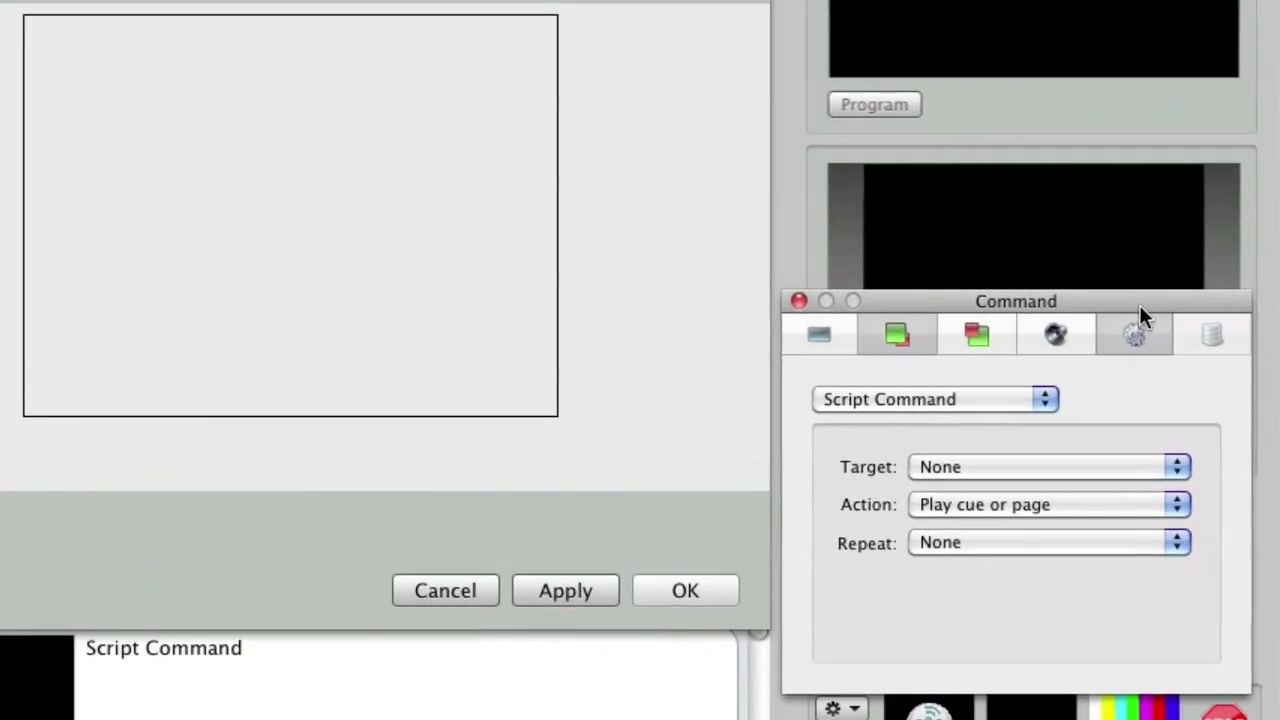
Configure the Script Command before the video to target First Cue and repeat 2 times.
left_click(1051, 463)
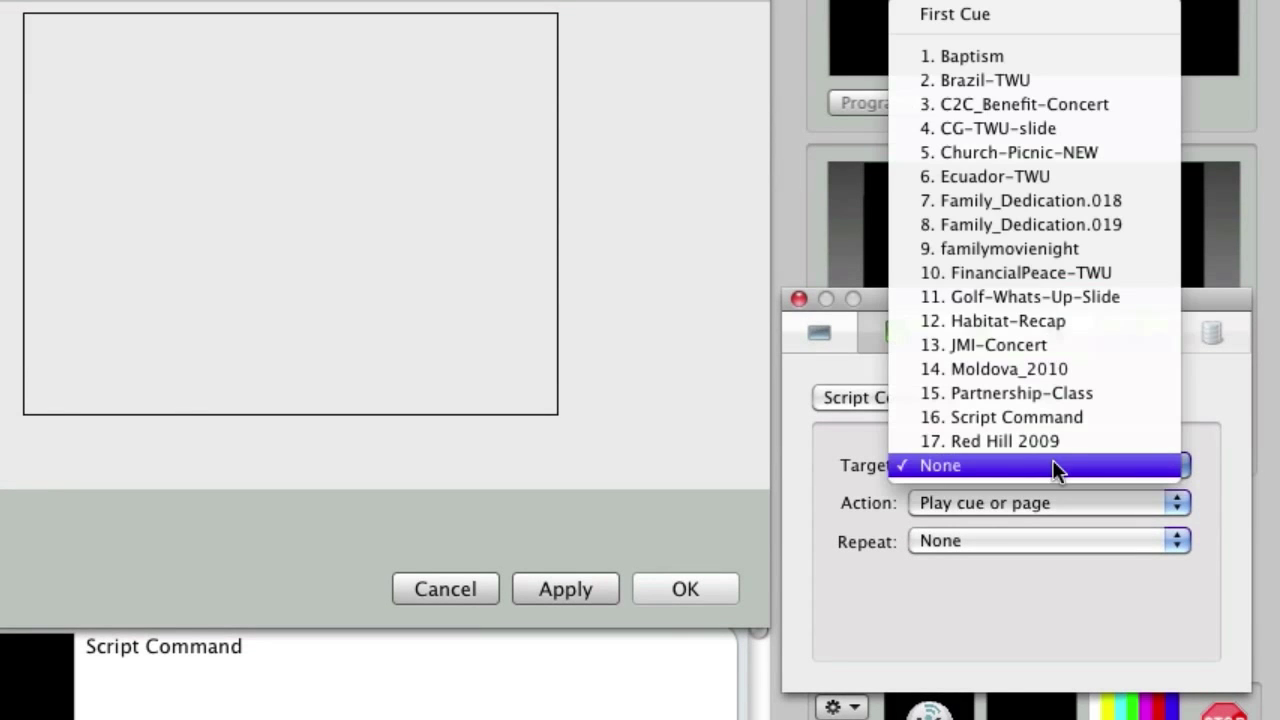
left_click(1036, 17)
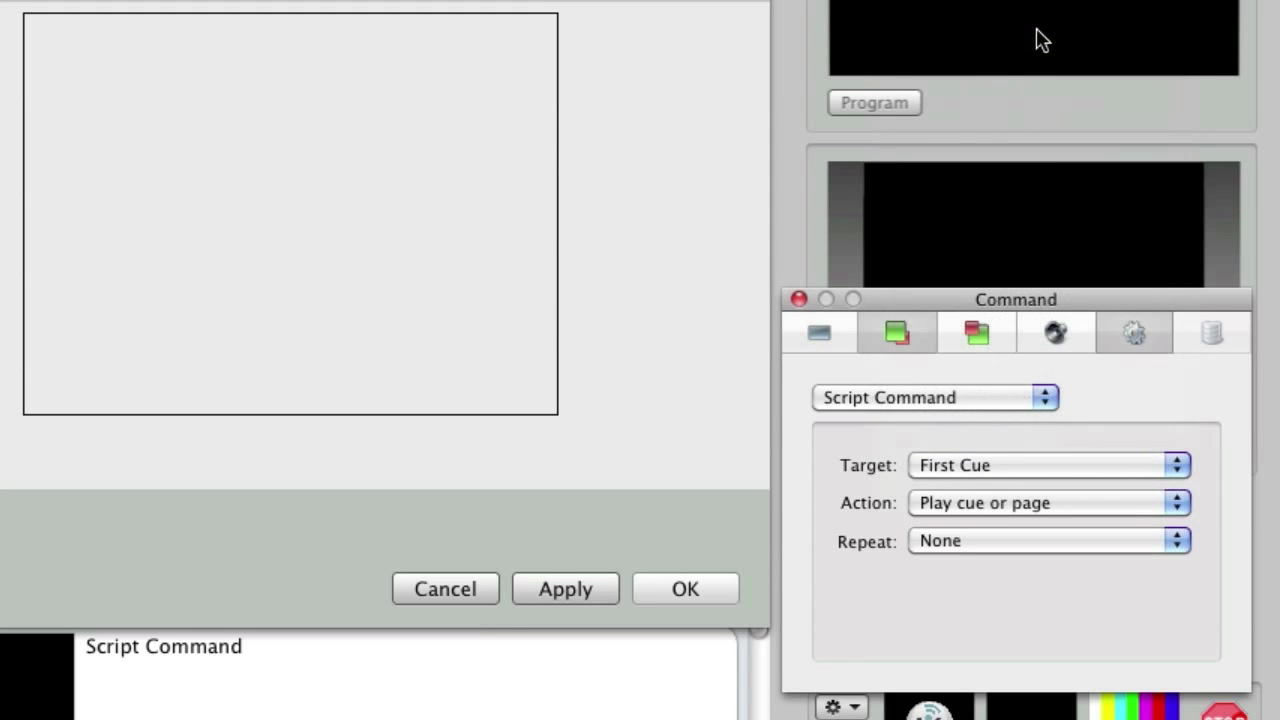
left_click(1037, 541)
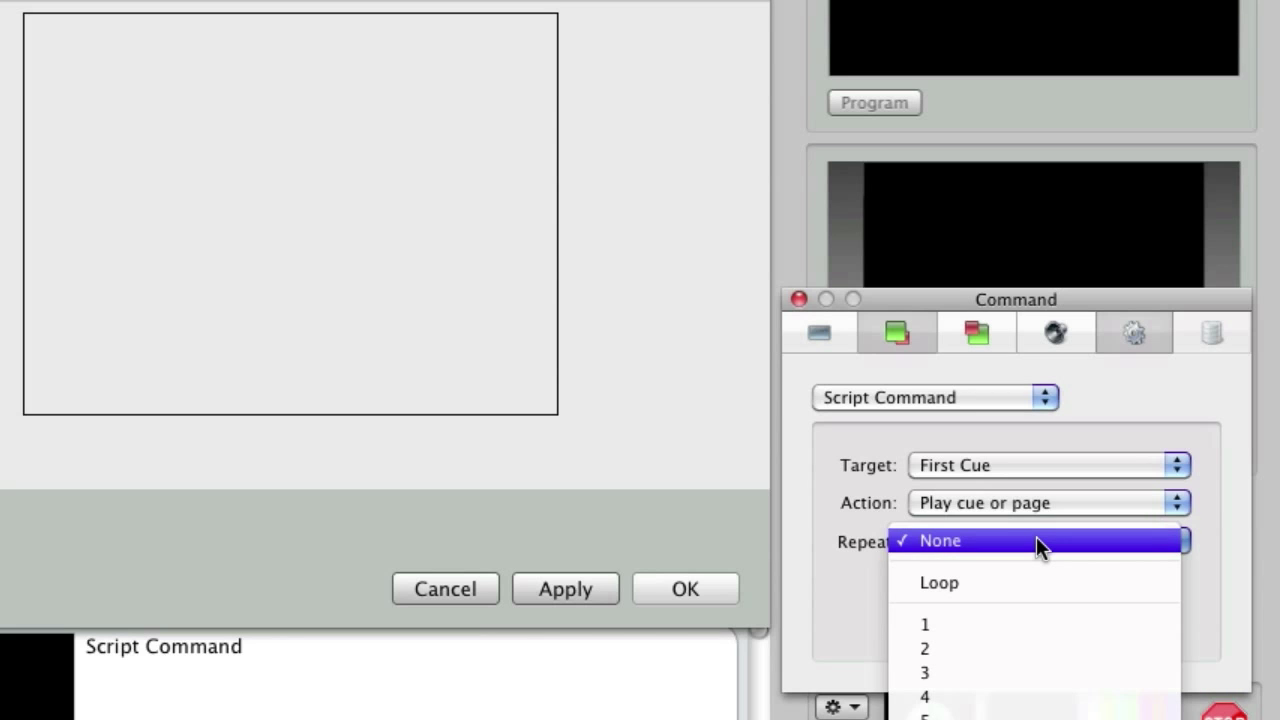
left_click(1034, 647)
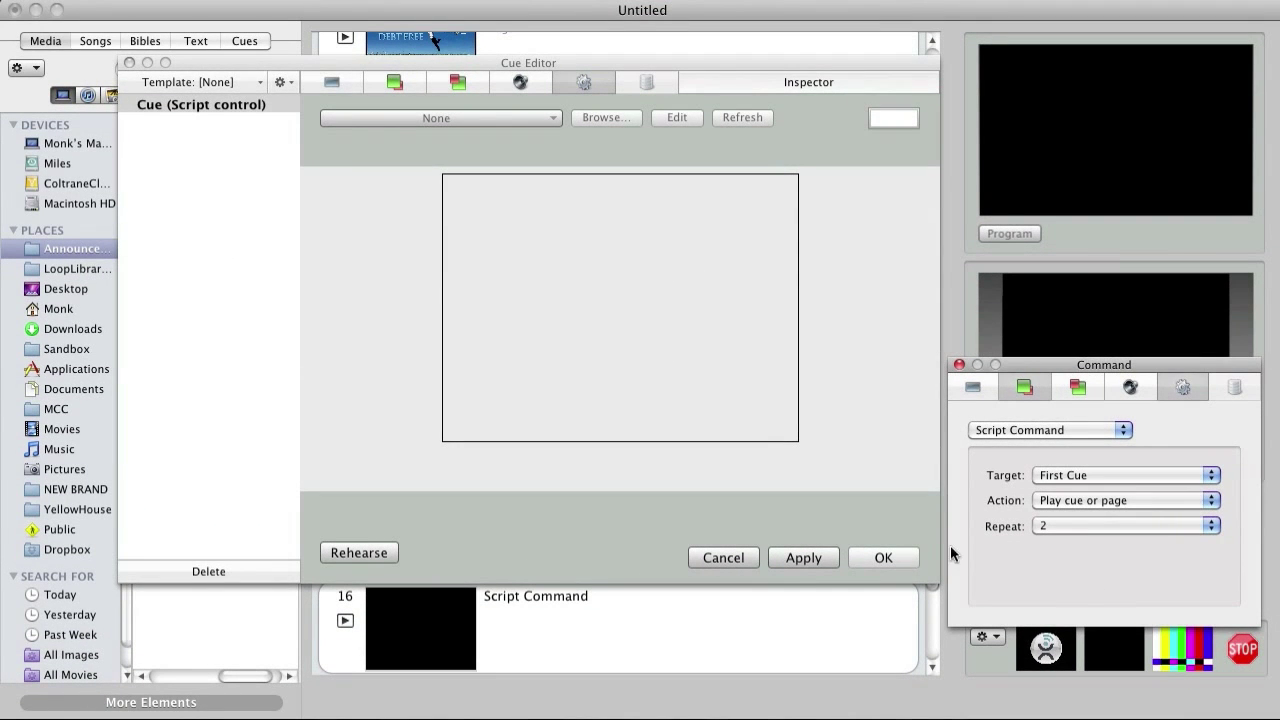
left_click(901, 551)
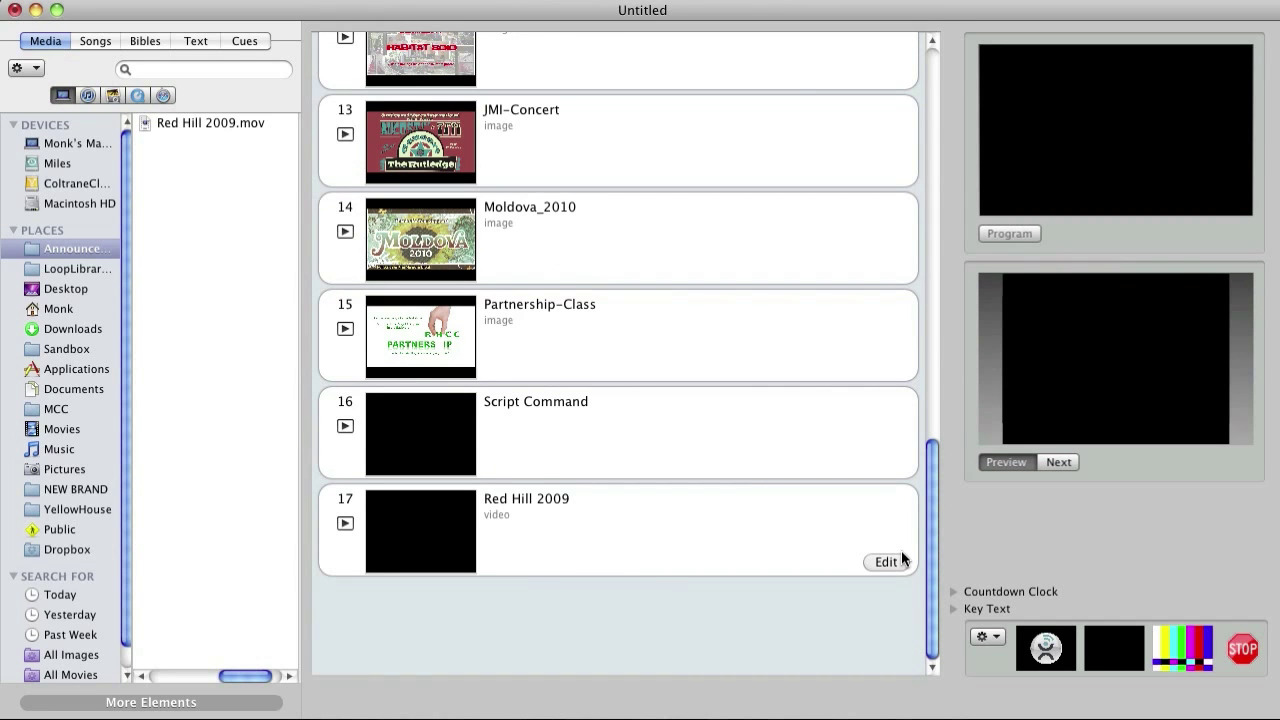
Add another Script Command after the Red Hill 2009 cue, with target First Cue and repeat set to Loop.
left_click(116, 701)
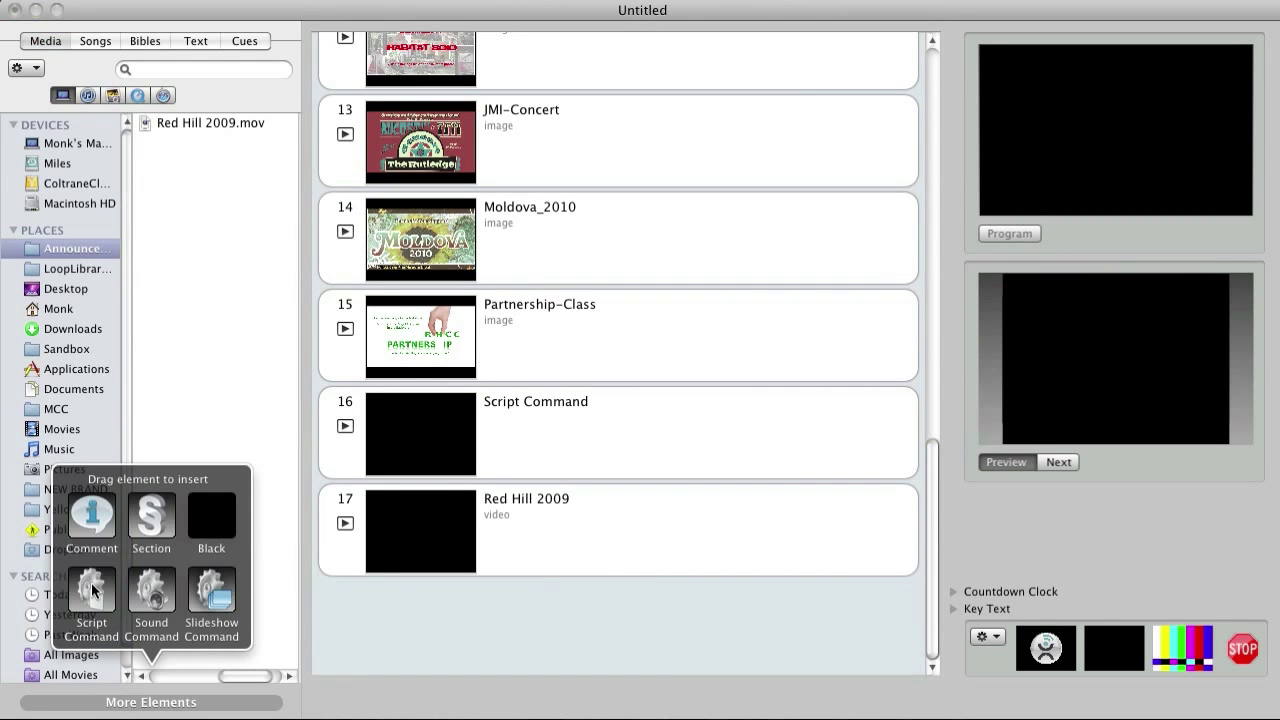
left_click_drag(91, 592, 460, 570)
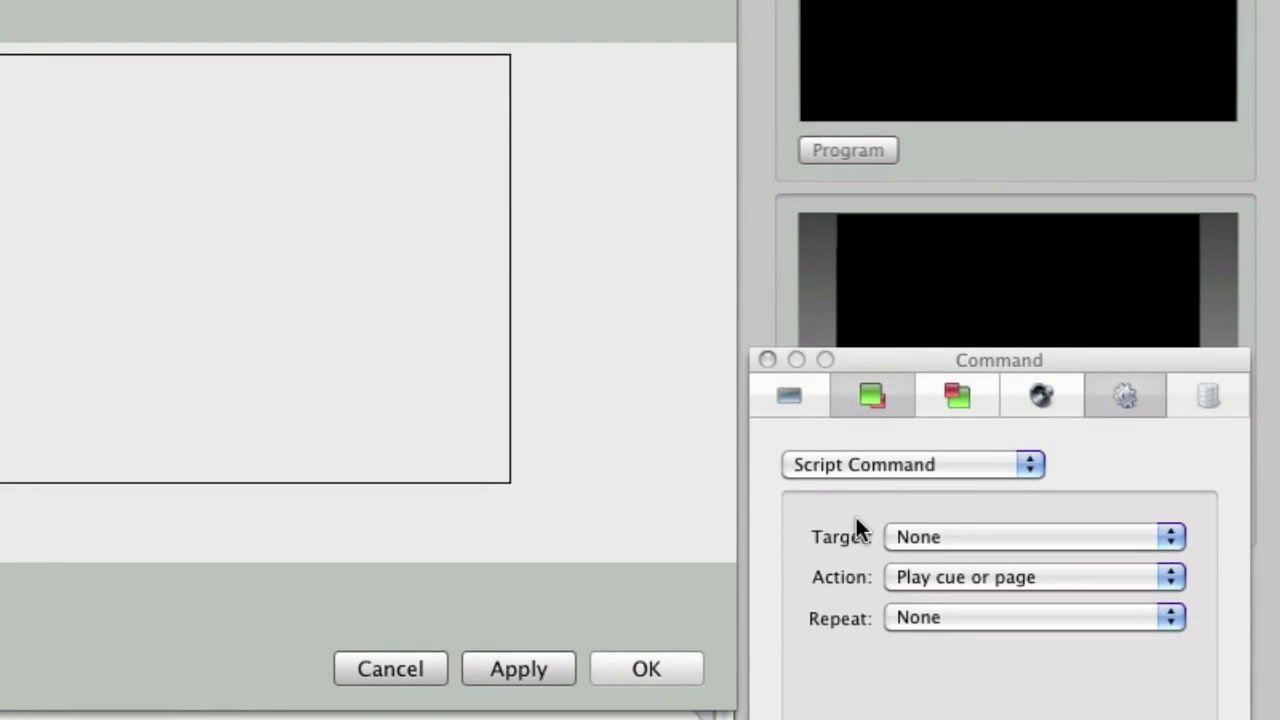
left_click(987, 537)
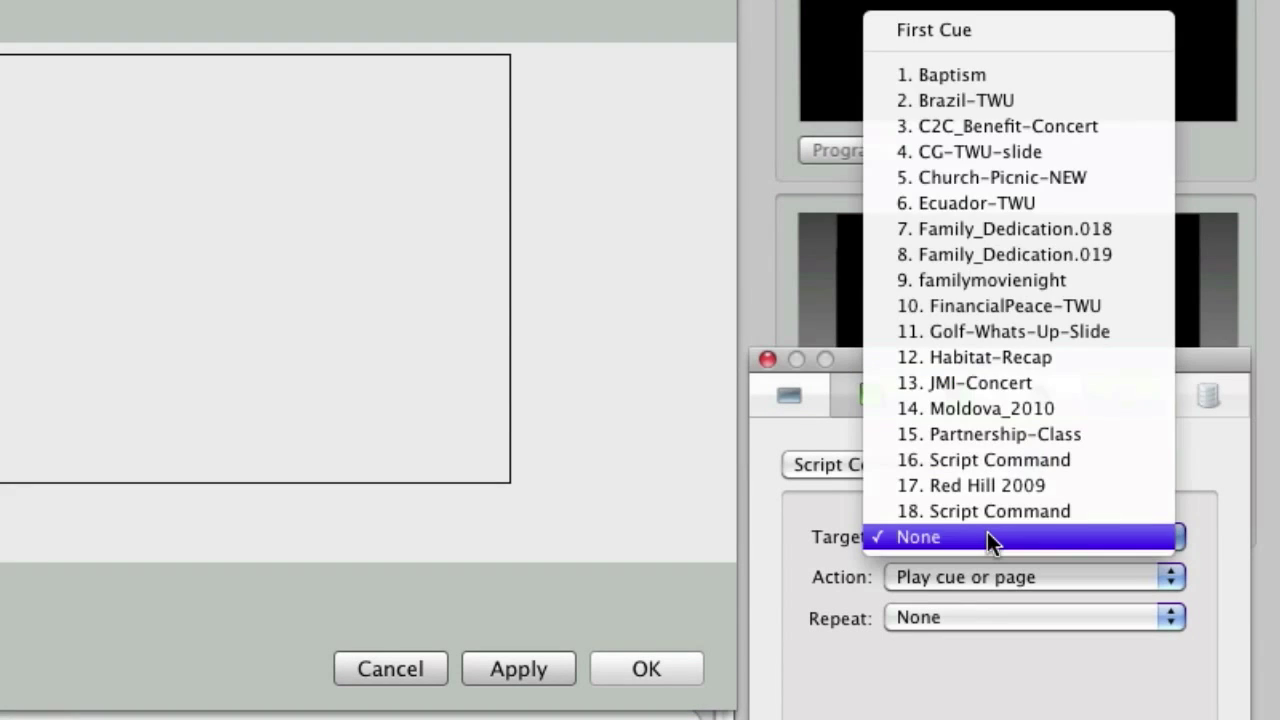
left_click(1033, 34)
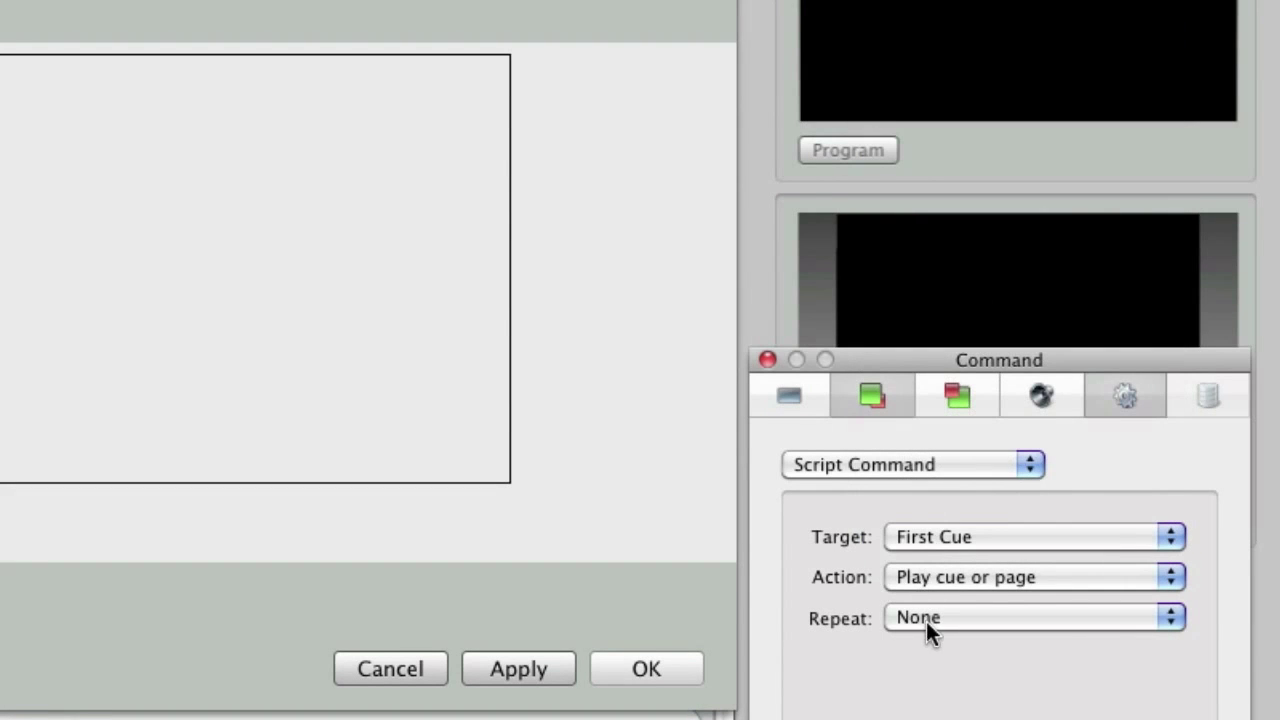
left_click(926, 621)
left_click(939, 648)
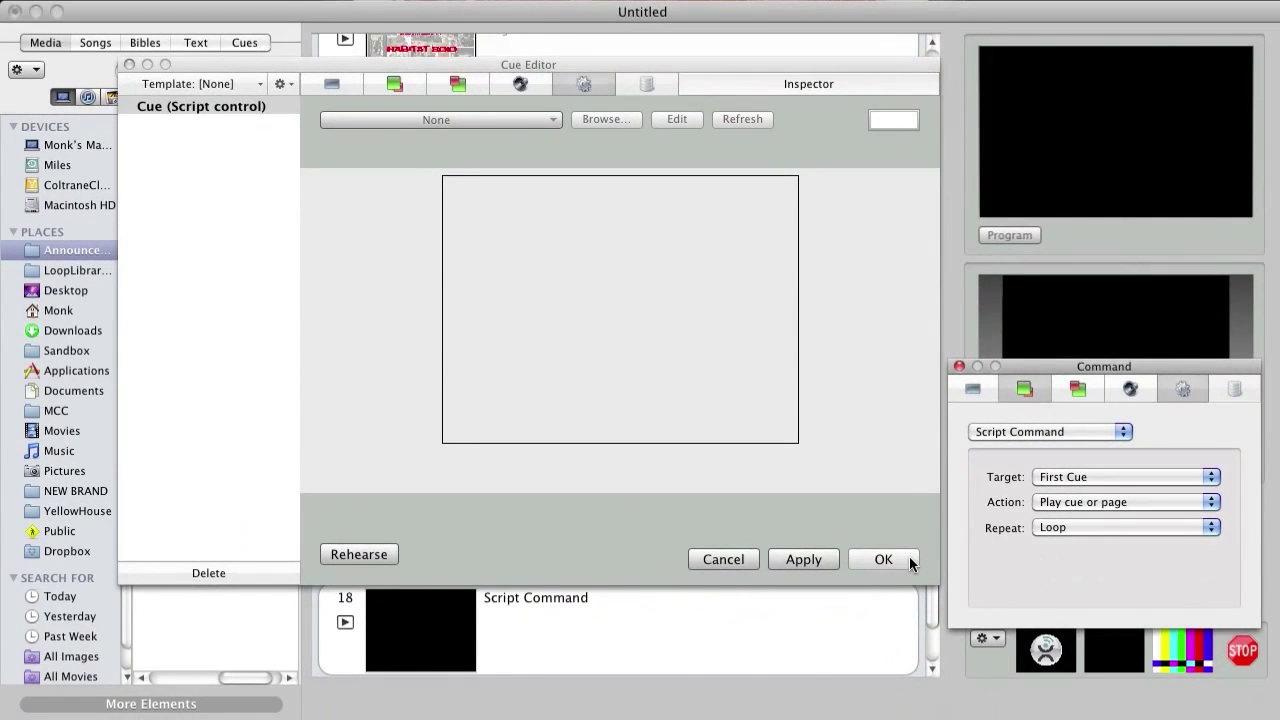
left_click(883, 559)
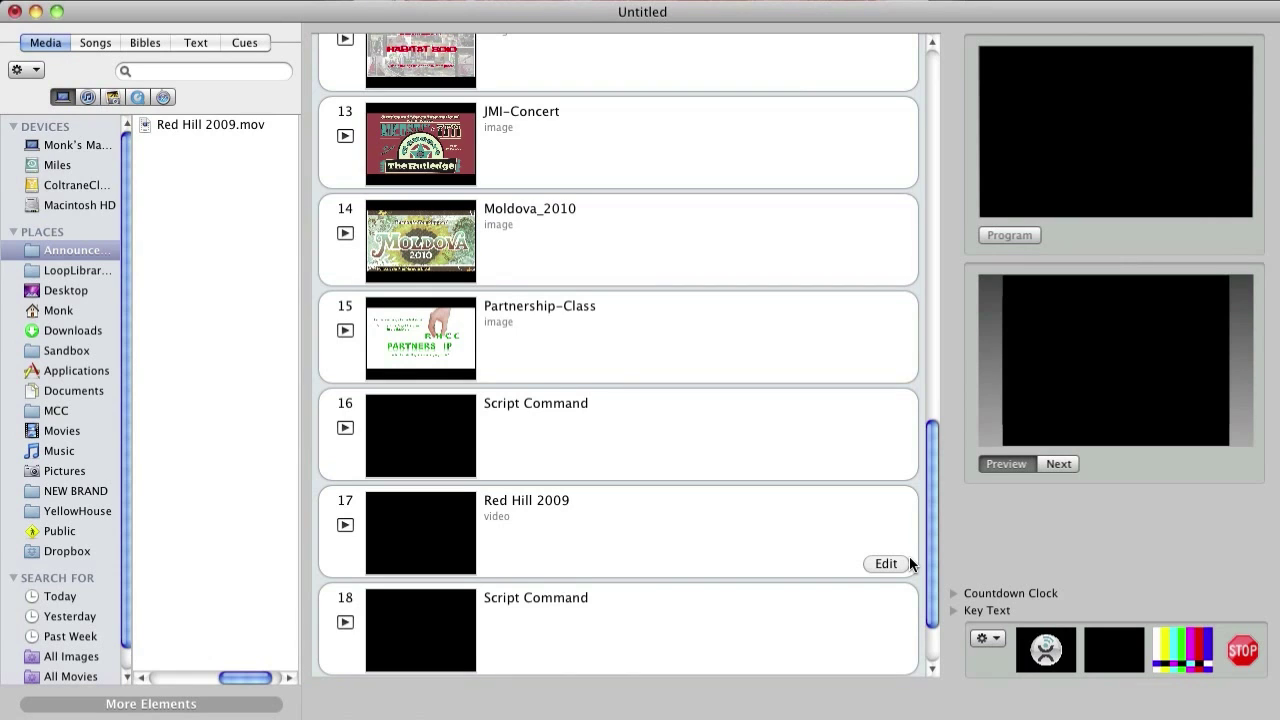
Play the final Script Command cue at the end of the script.
scroll(910, 564, "down", 2)
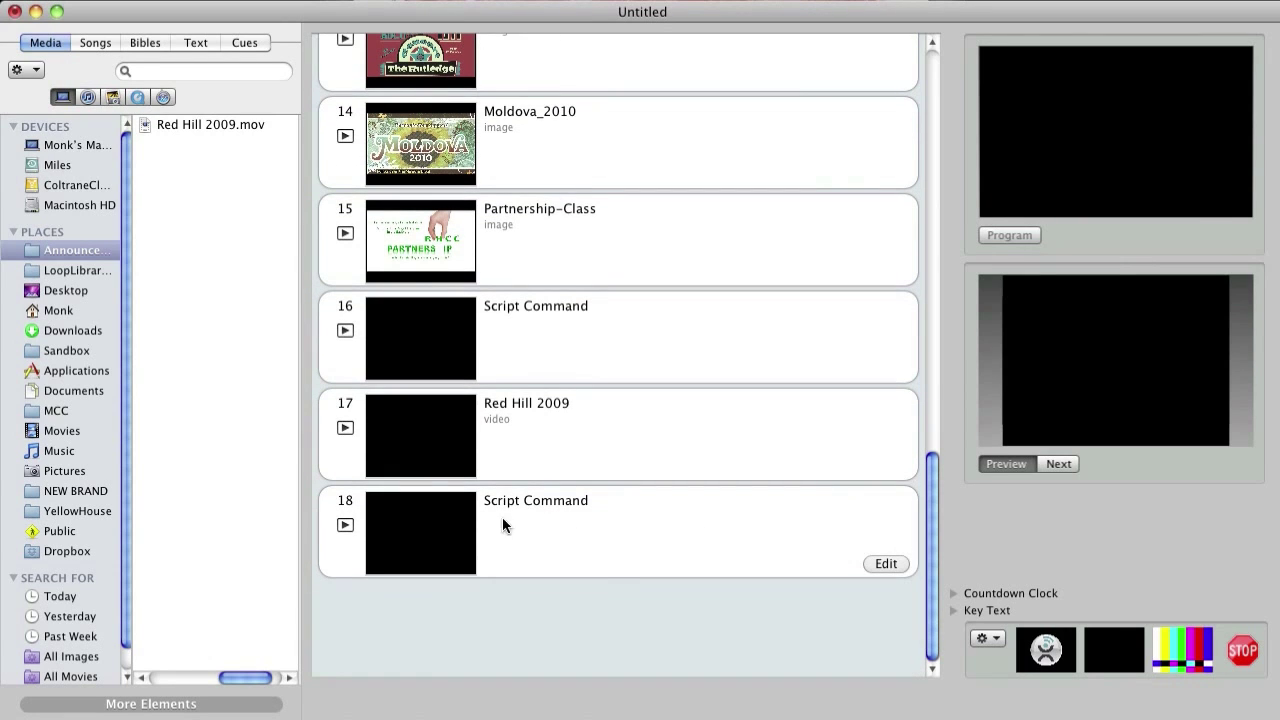
left_click(345, 526)
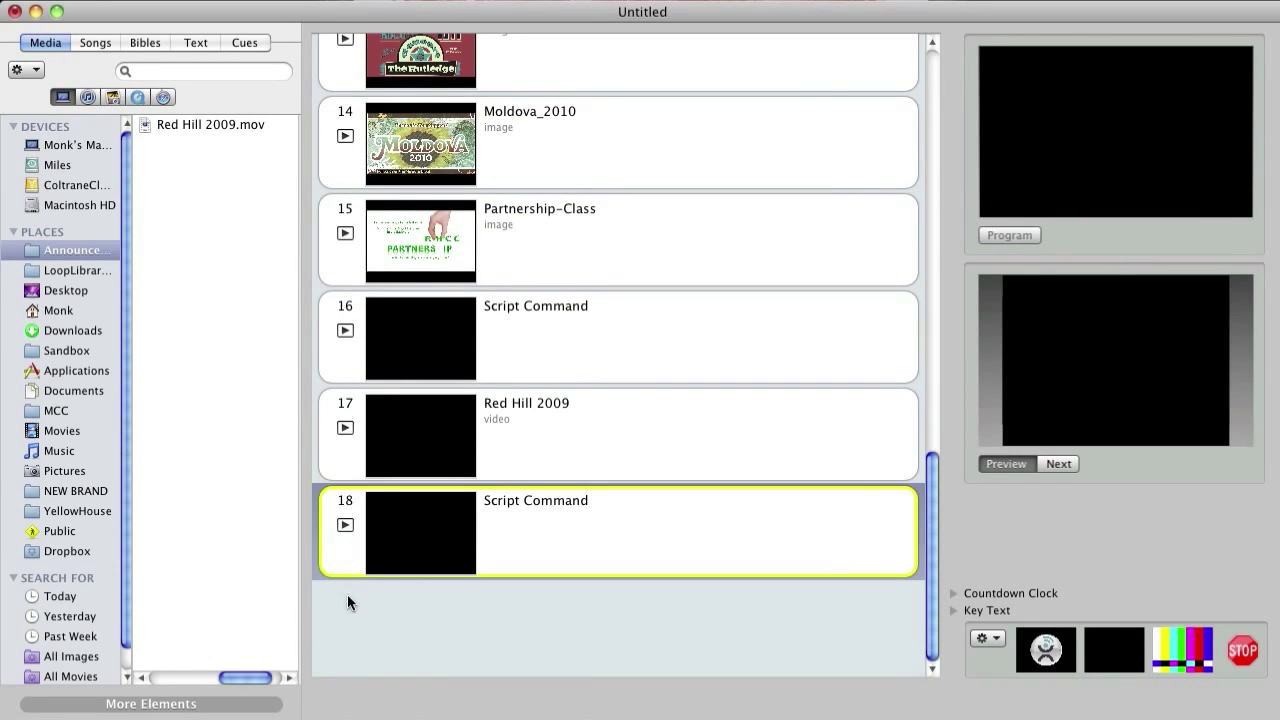